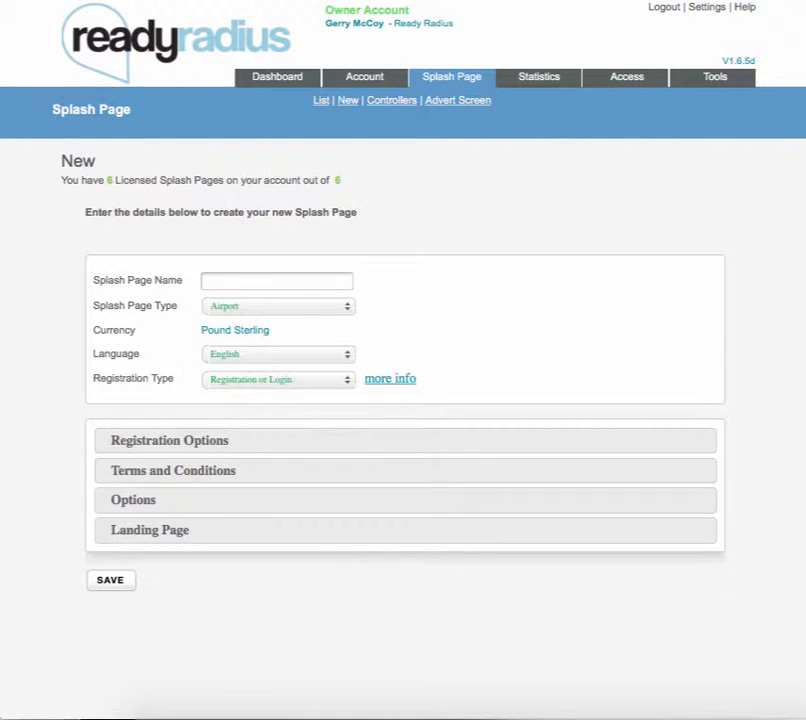
- Name the new splash page ReadyRadius and set its type to Hotel
left_click(221, 279)
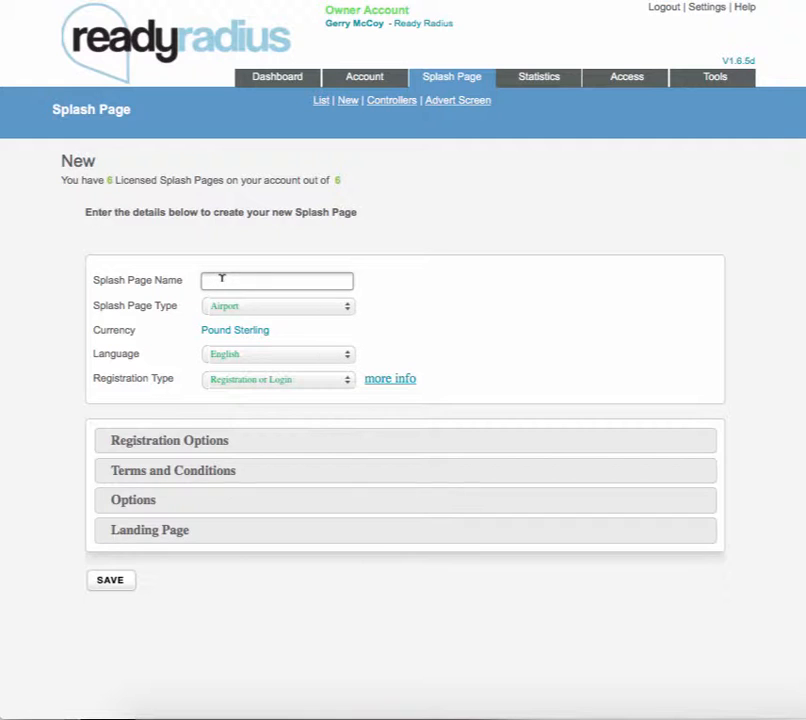
type("ReadyRadius")
left_click(253, 312)
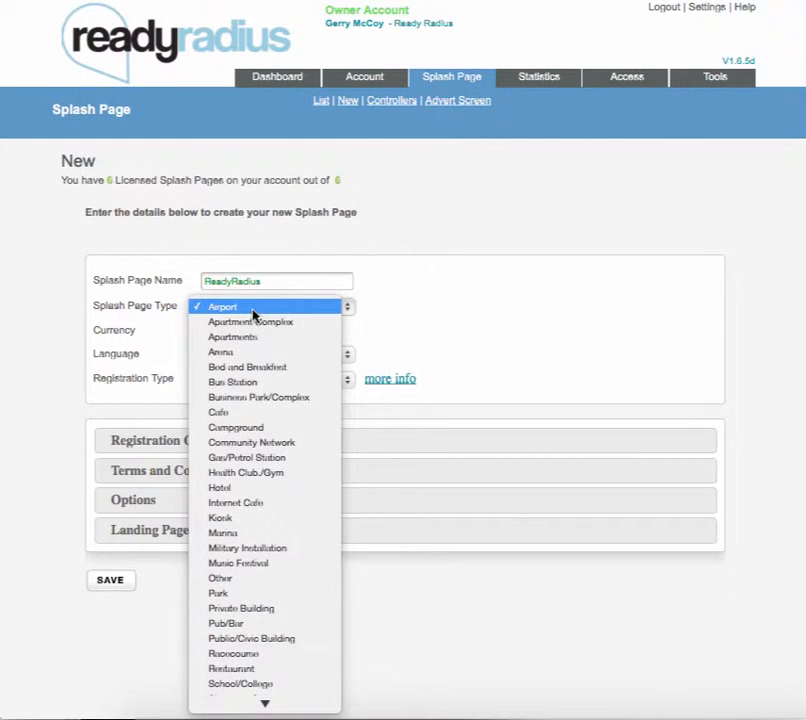
left_click(251, 488)
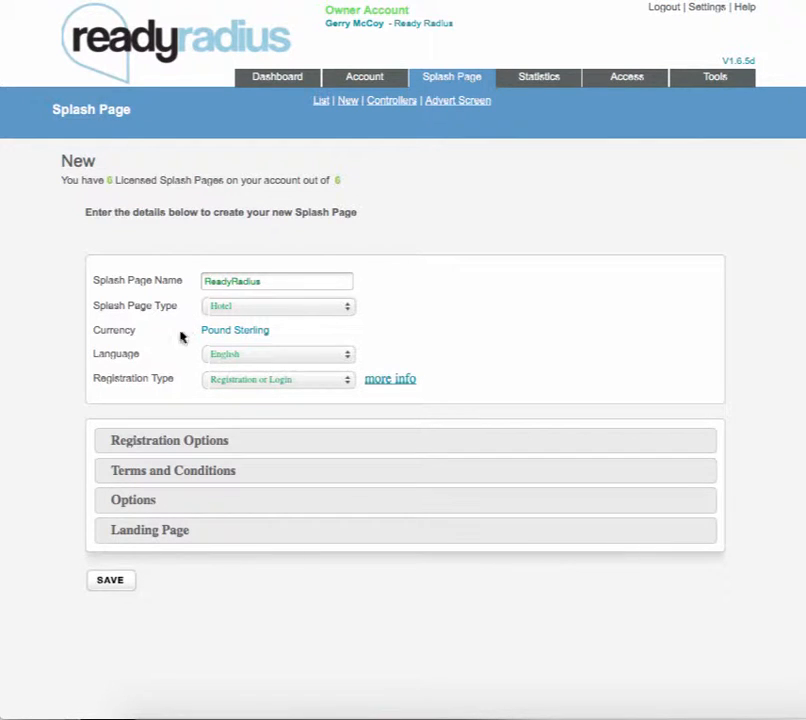
- Review the available languages and registration types, keeping English and Registration or Login
left_click(289, 355)
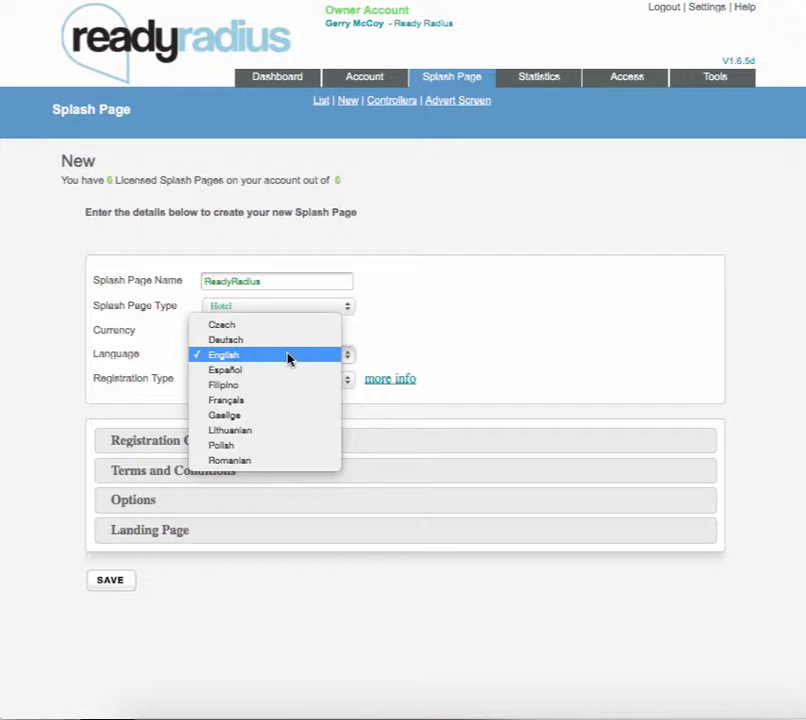
left_click(391, 347)
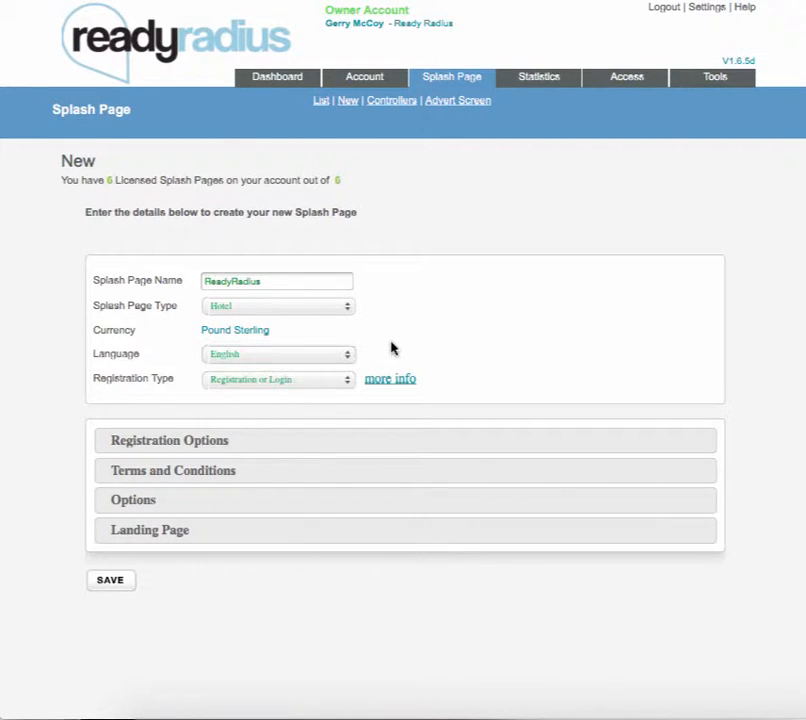
left_click(299, 388)
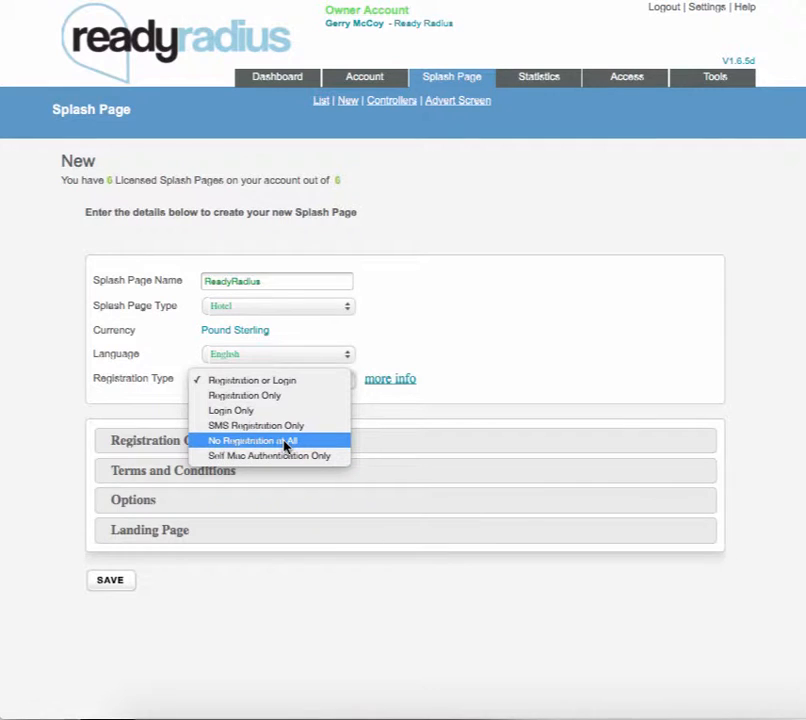
left_click(450, 354)
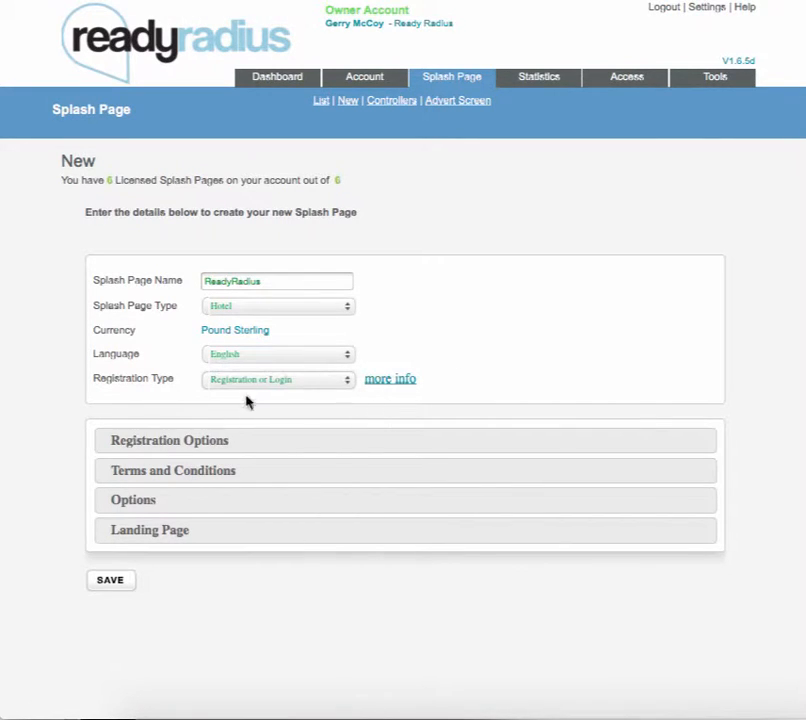
- Examine the new page's Registration Options, from account and personal details to opt-in marketing, social login plugins and pre-form text
left_click(207, 445)
scroll(212, 479, "down", 1)
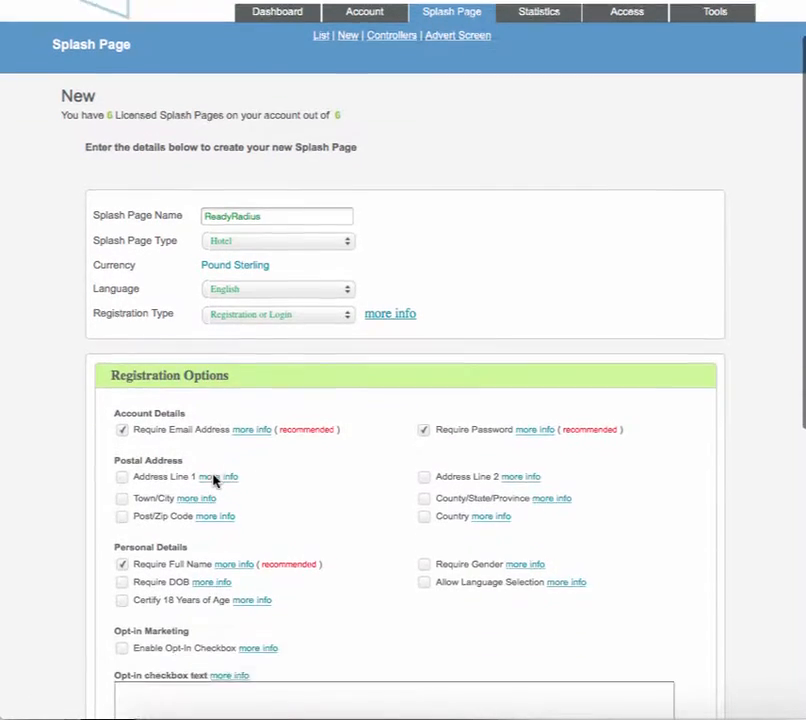
scroll(213, 480, "down", 3)
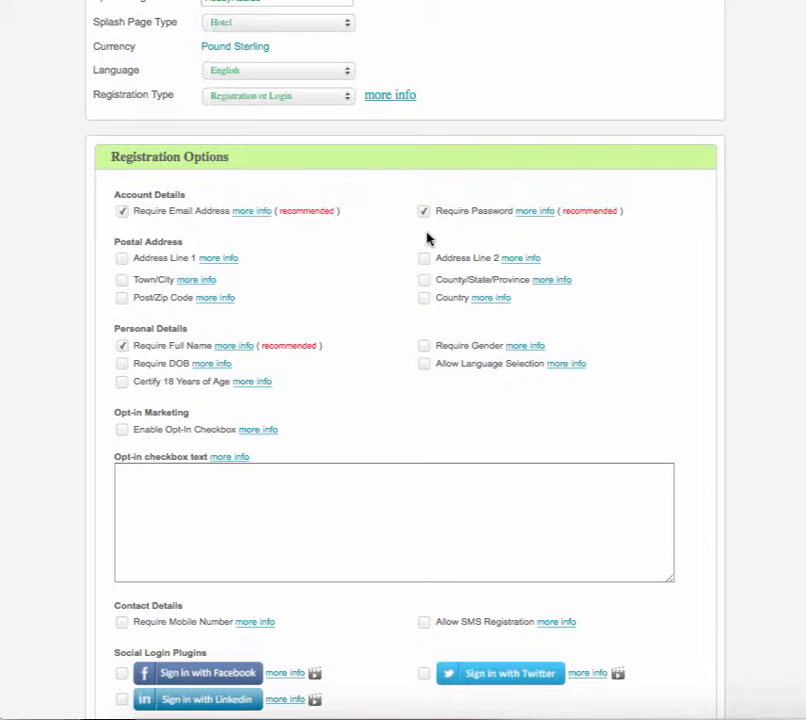
scroll(427, 238, "down", 3)
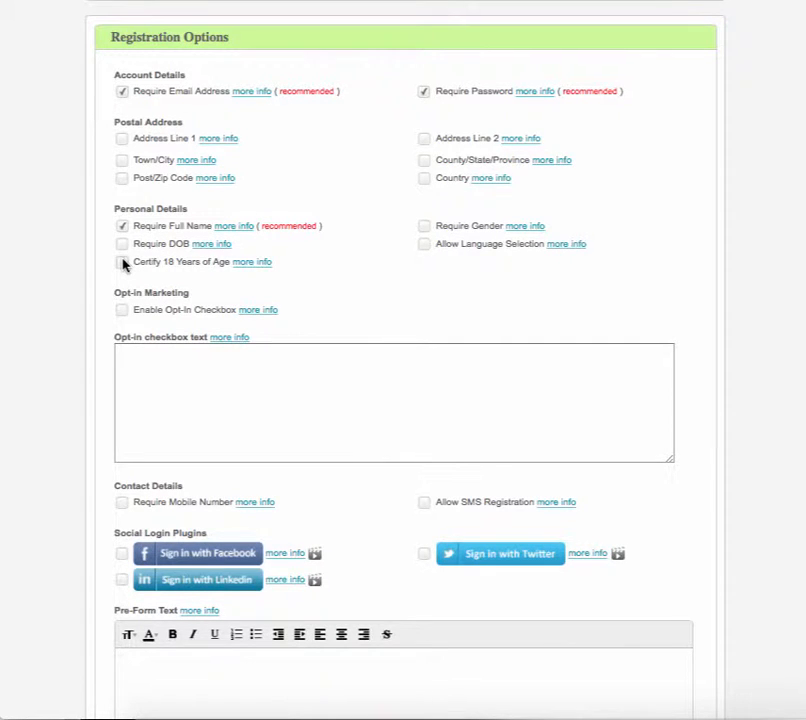
scroll(124, 264, "down", 2)
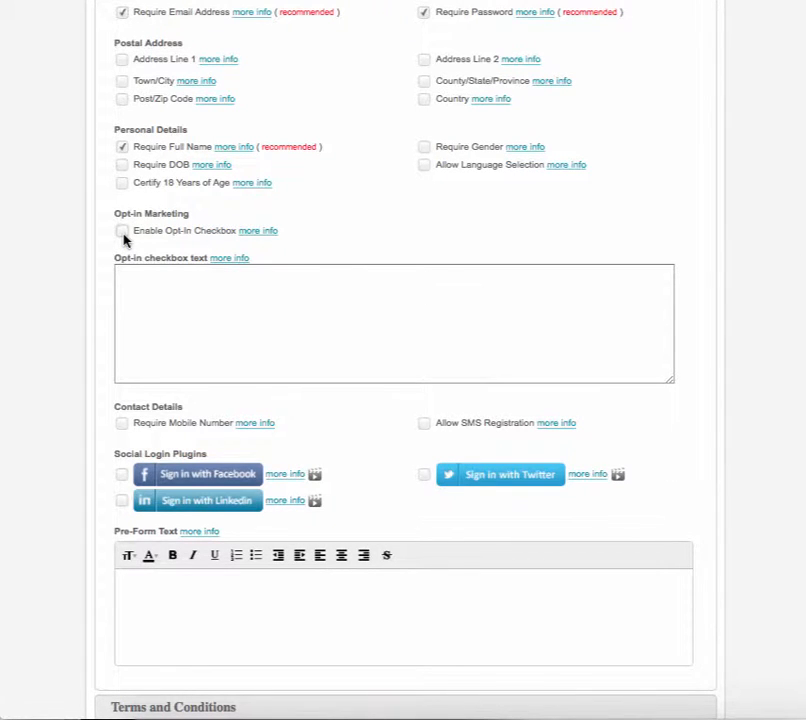
scroll(124, 237, "down", 3)
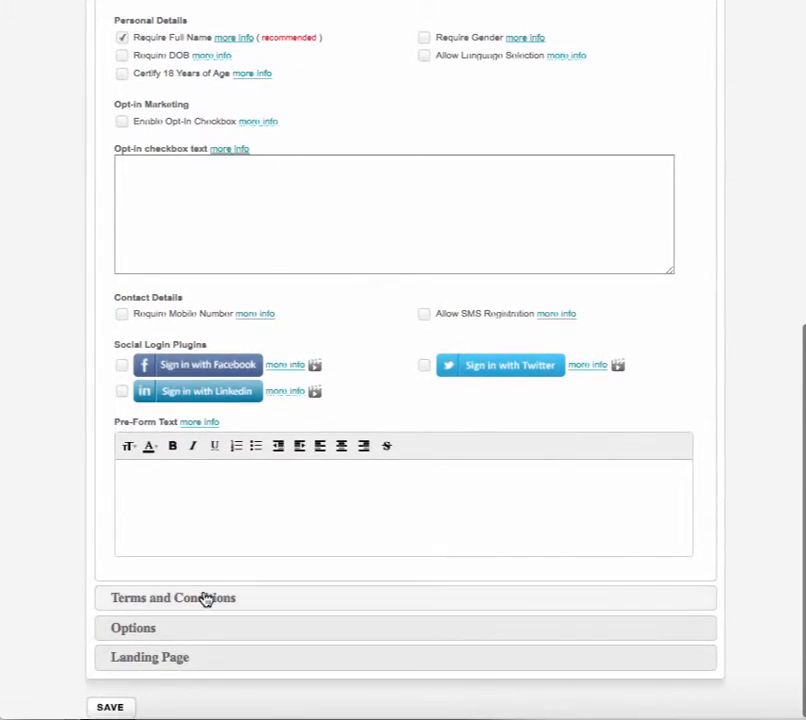
- Review the new page's Terms and Conditions text and its roaming, router blocking and PrePay ticket options
left_click(205, 598)
scroll(49, 588, "down", 5)
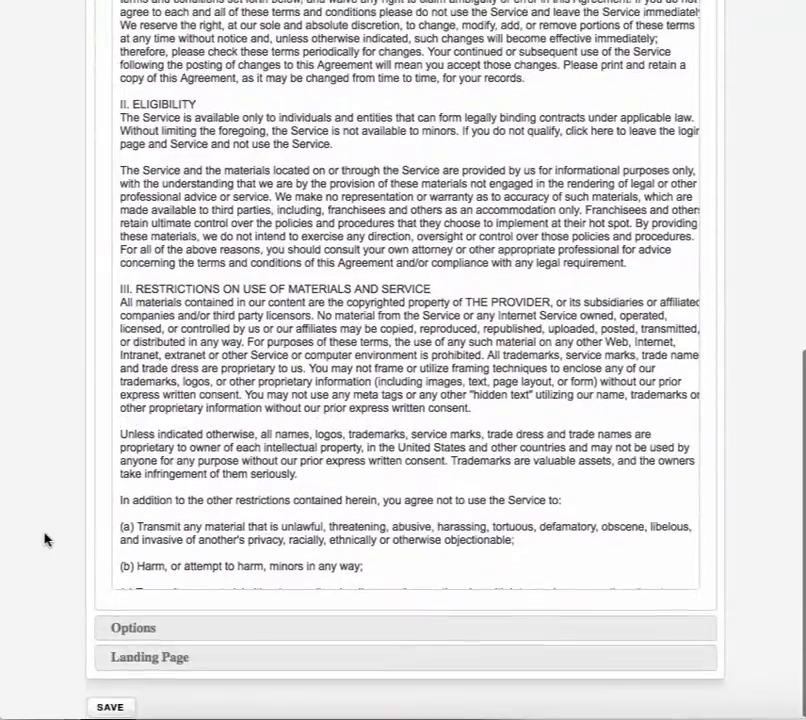
scroll(44, 540, "up", 3)
scroll(44, 540, "down", 3)
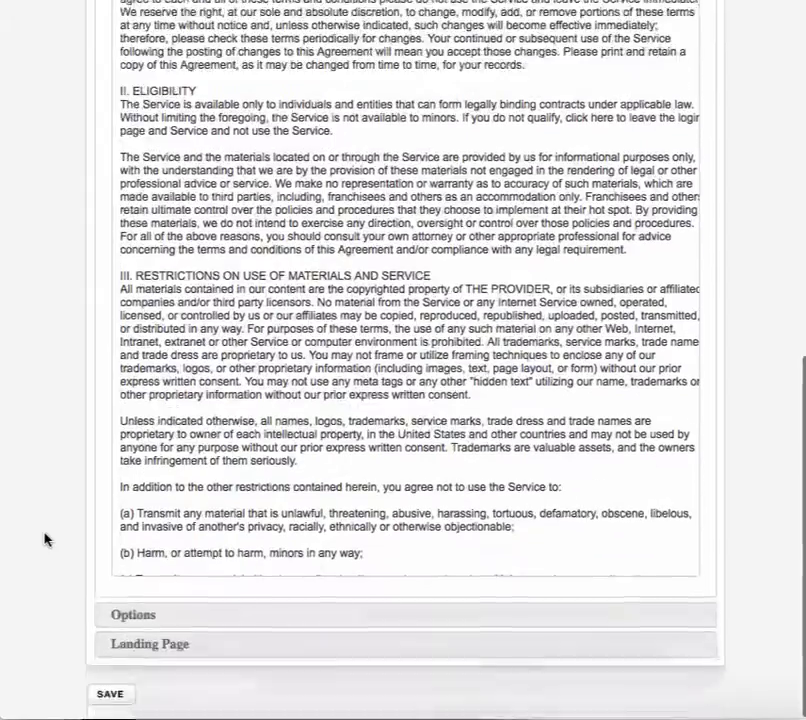
left_click(173, 626)
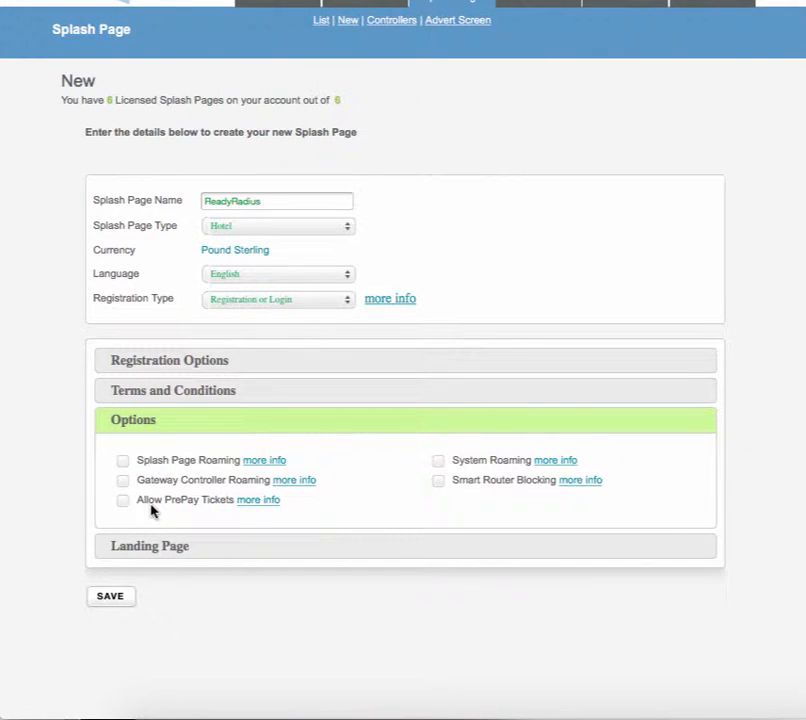
left_click(155, 548)
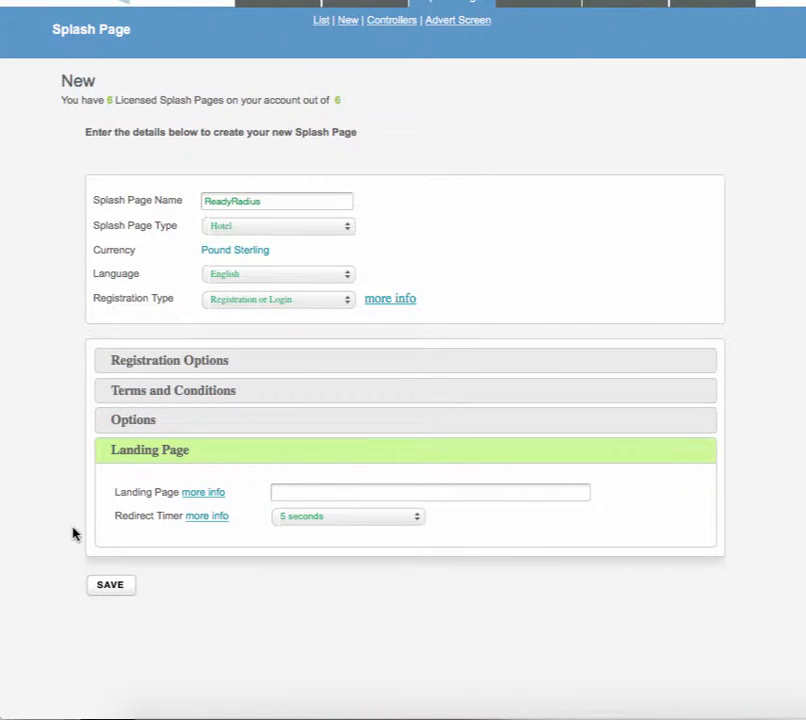
left_click(288, 490)
type("w")
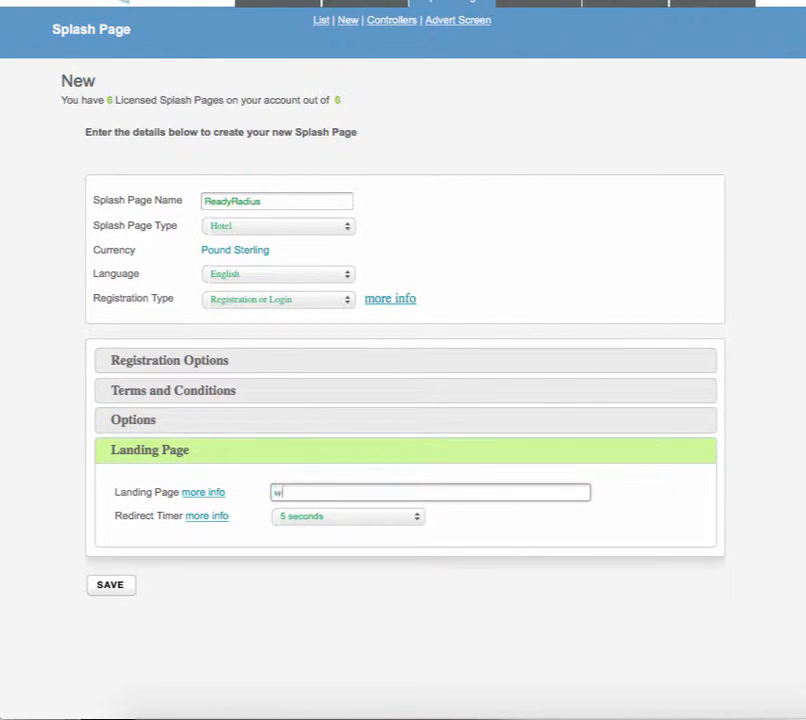
type("ww.ready")
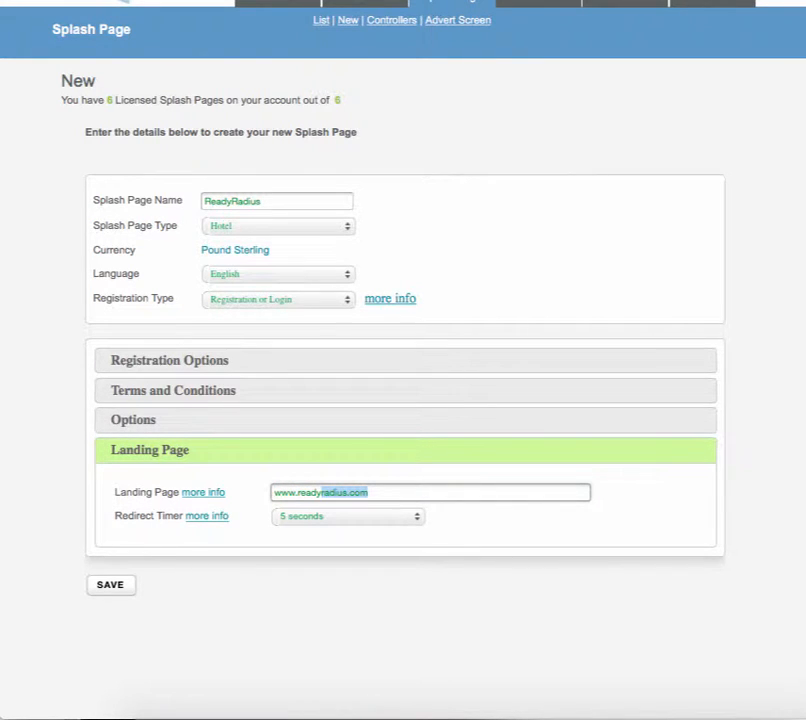
type("radius.com")
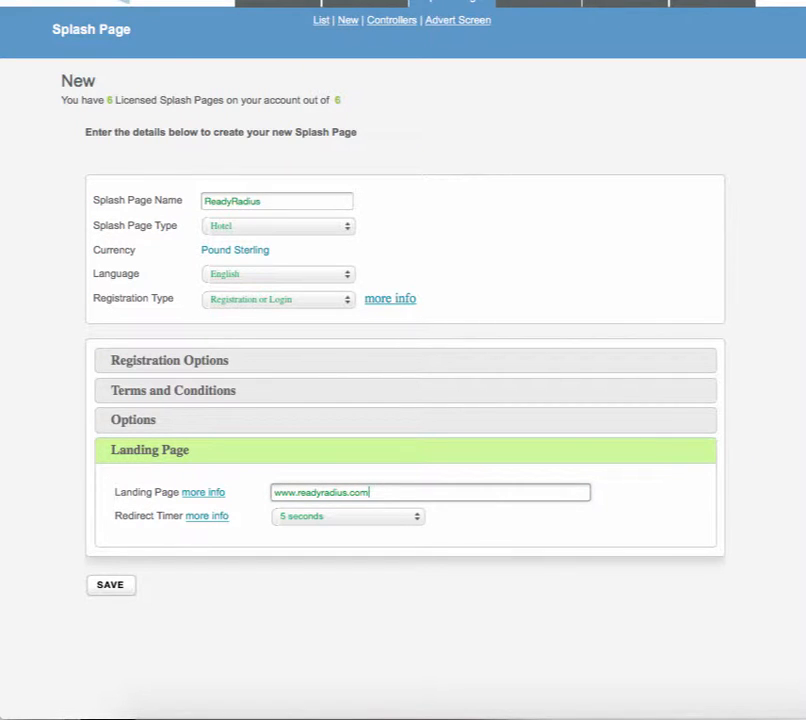
- Open the layout editor of the Sonar 2014 splash page from the splash page list and review its content and preview
scroll(403, 360, "up", 2)
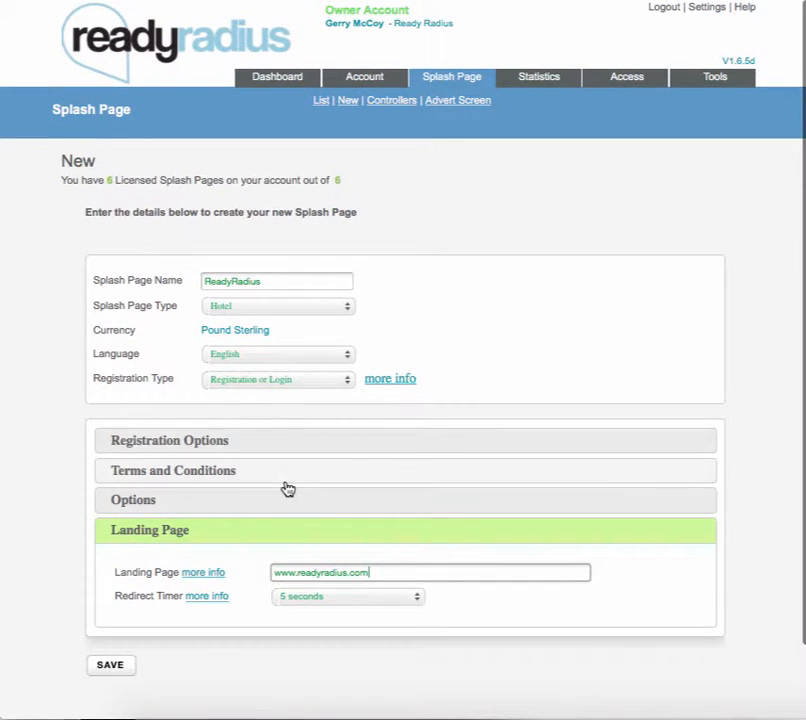
left_click(319, 101)
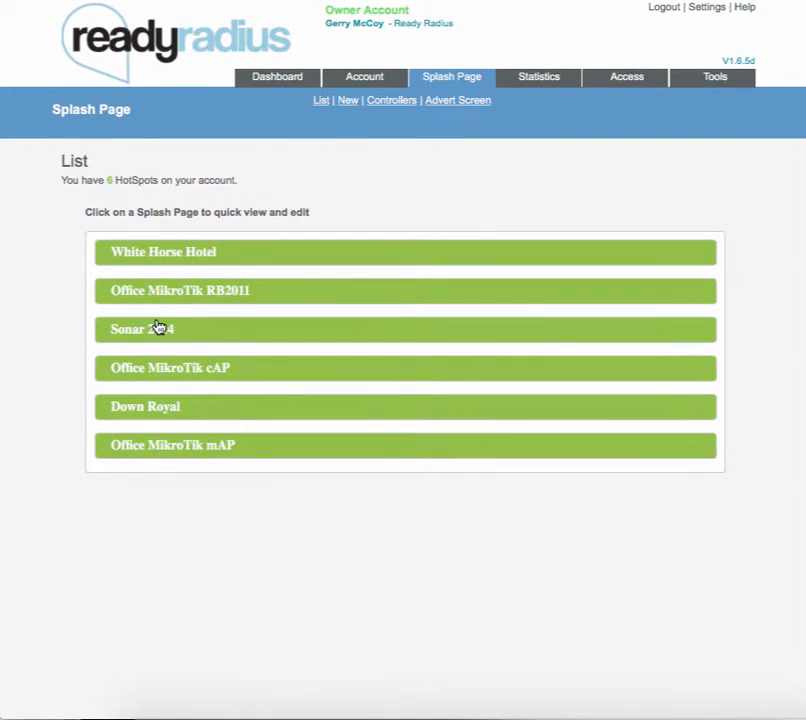
left_click(157, 330)
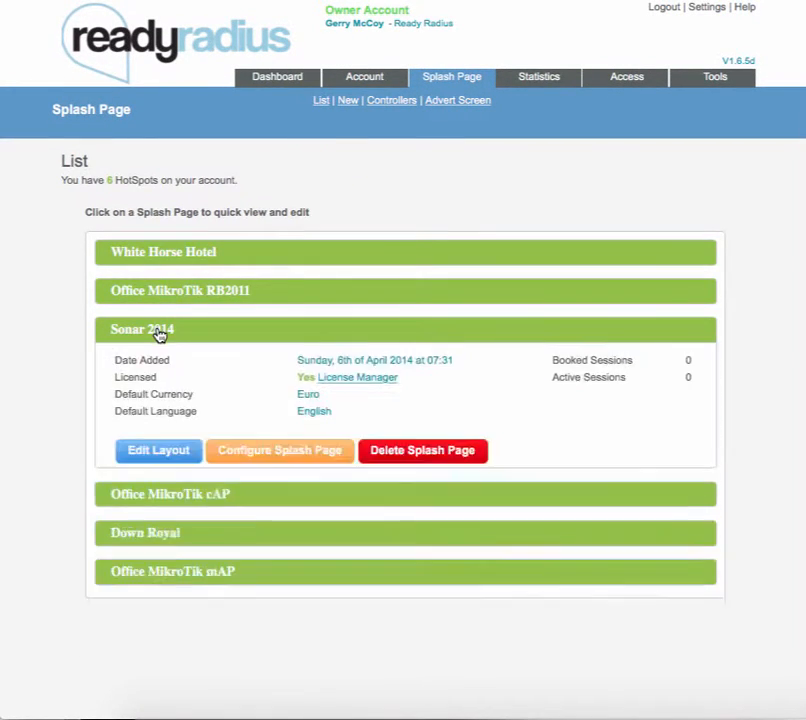
scroll(158, 330, "down", 2)
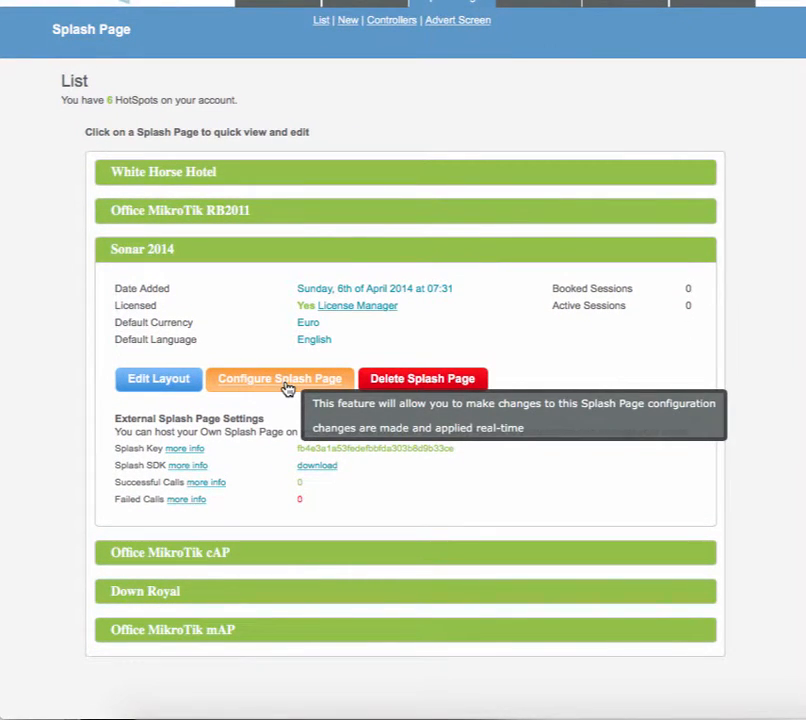
left_click(178, 381)
scroll(121, 360, "down", 10)
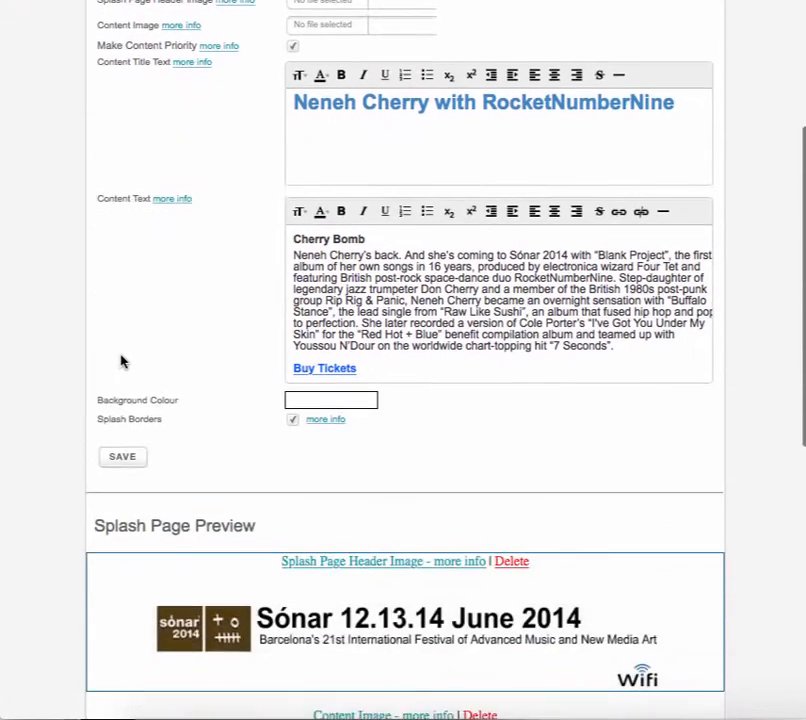
scroll(121, 360, "down", 5)
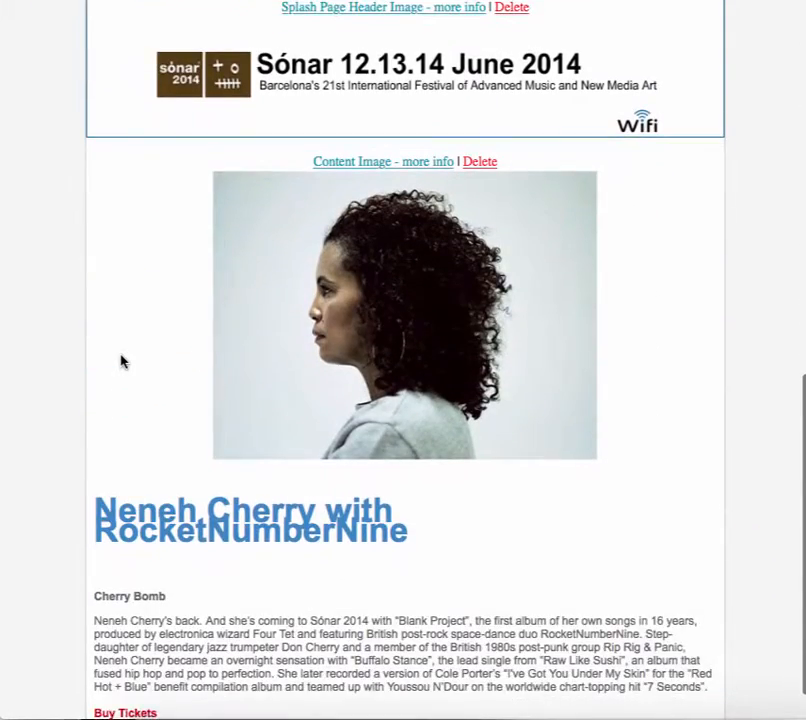
scroll(121, 360, "up", 15)
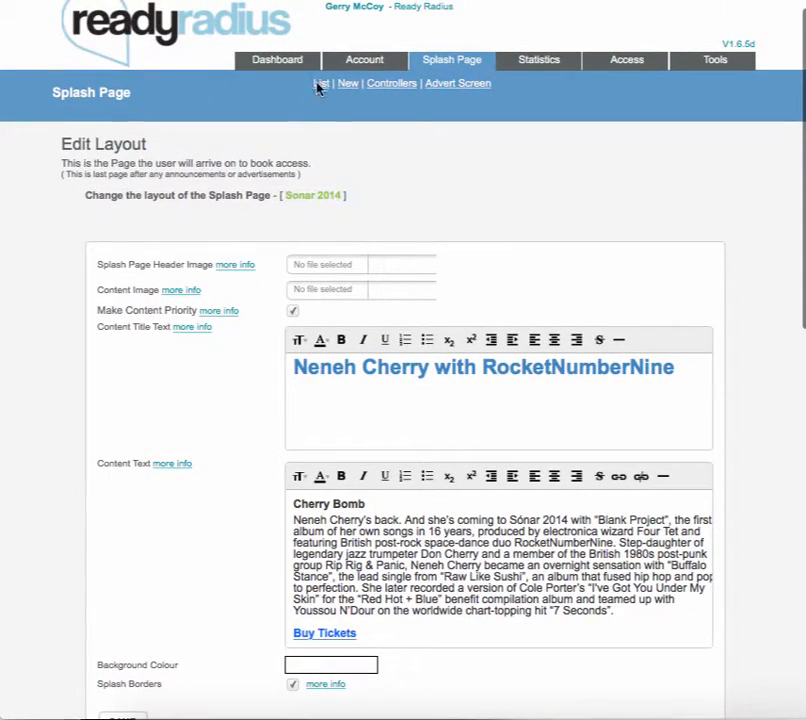
- Return to the splash page list and open the configuration of the Sonar 2014 splash page
left_click(318, 87)
left_click(182, 329)
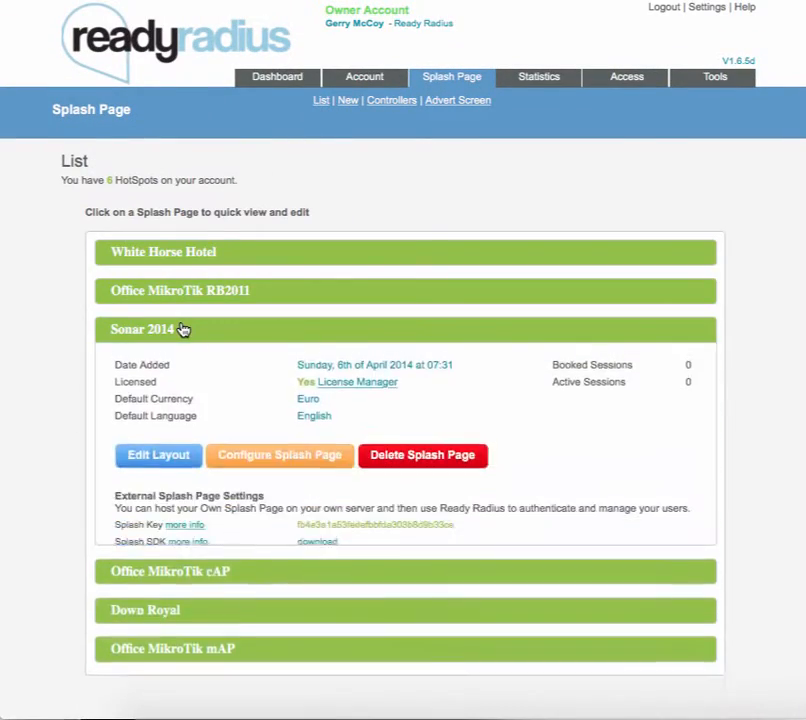
left_click(257, 461)
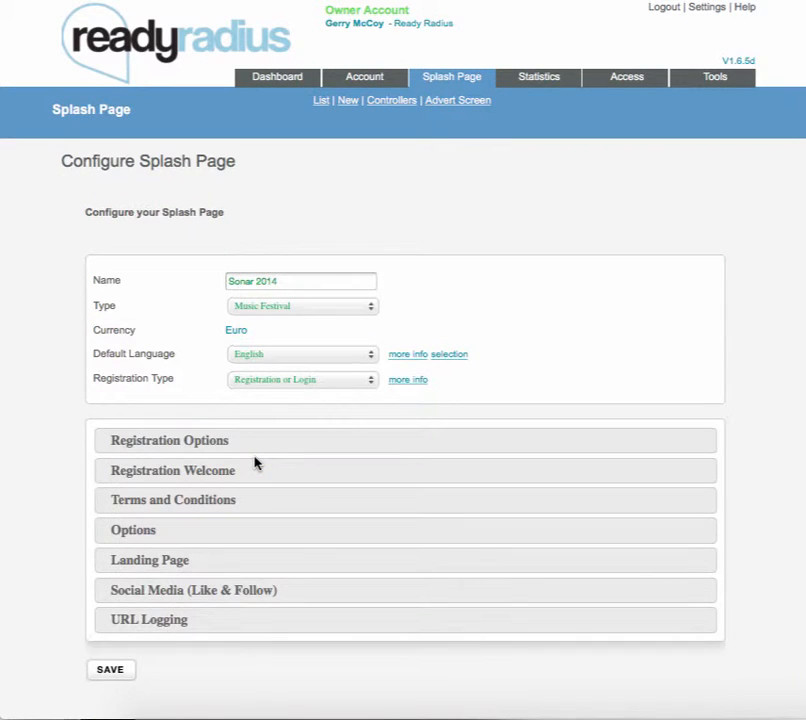
scroll(255, 462, "down", 2)
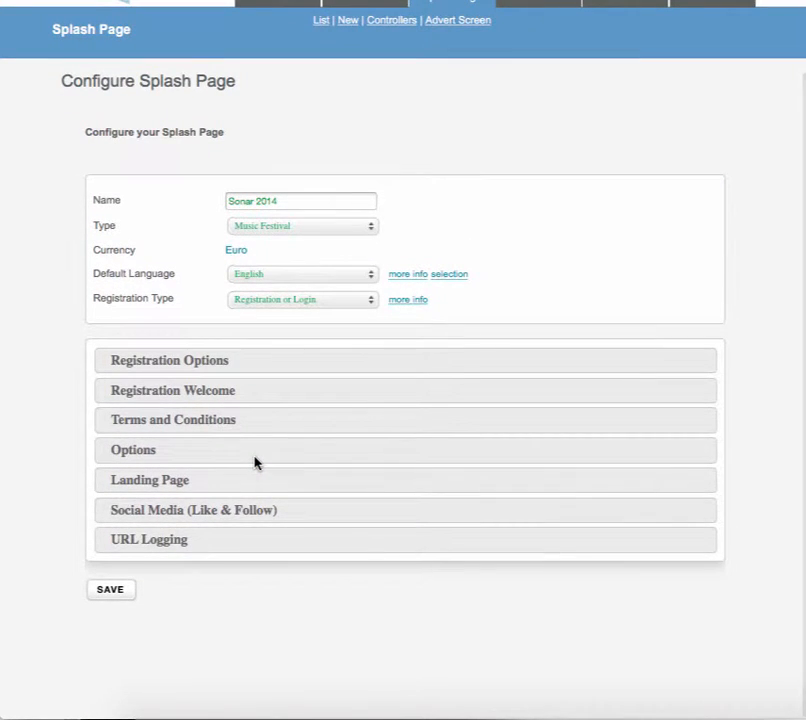
- Examine the Registration Options and the Registration Welcome email and SMS settings of Sonar 2014
left_click(226, 364)
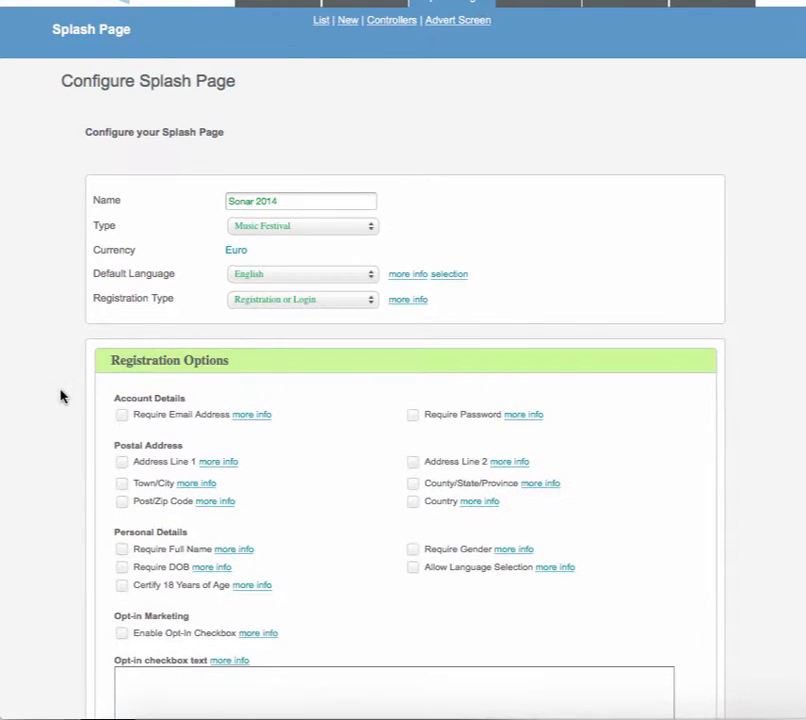
scroll(60, 394, "down", 10)
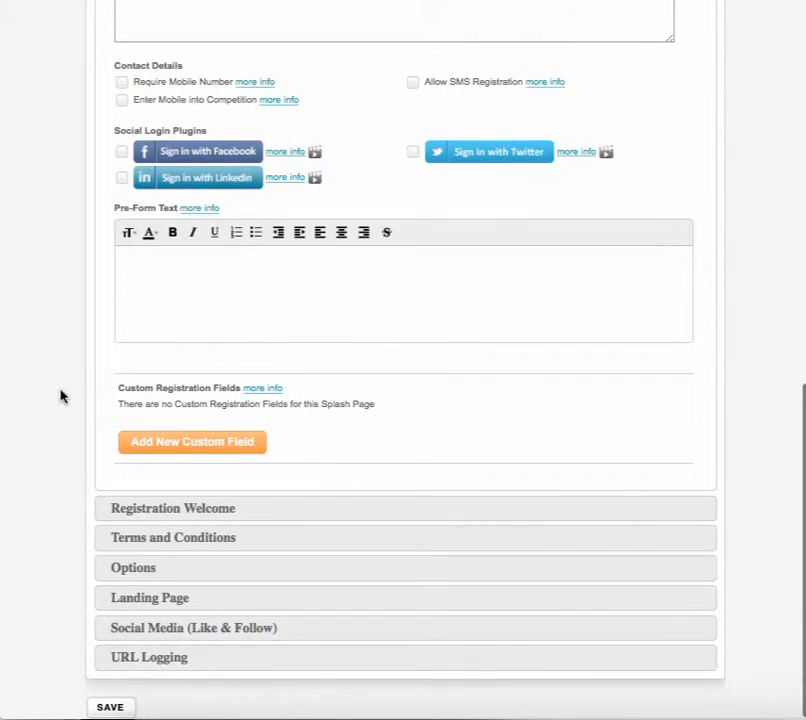
left_click(162, 508)
scroll(70, 453, "up", 3)
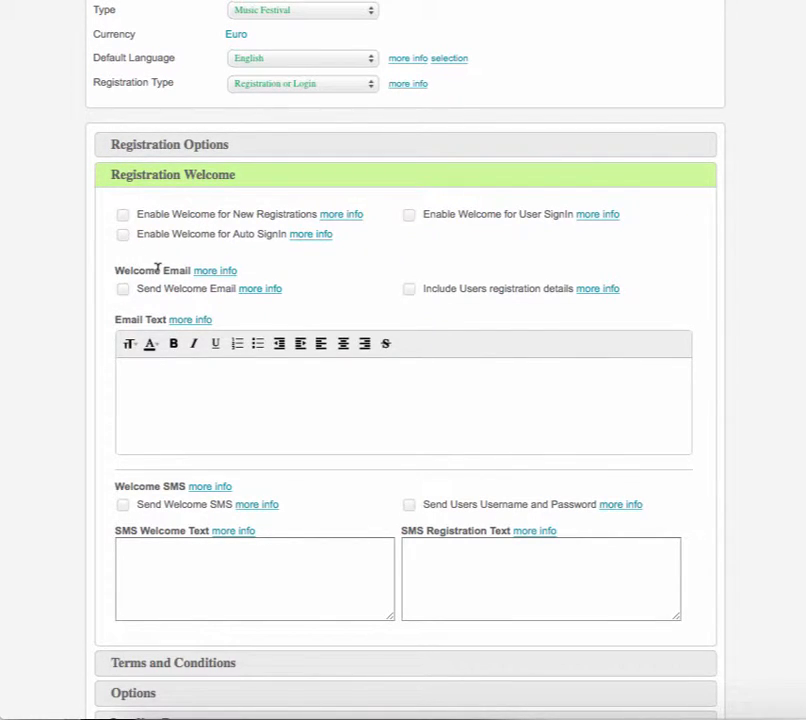
scroll(102, 375, "down", 3)
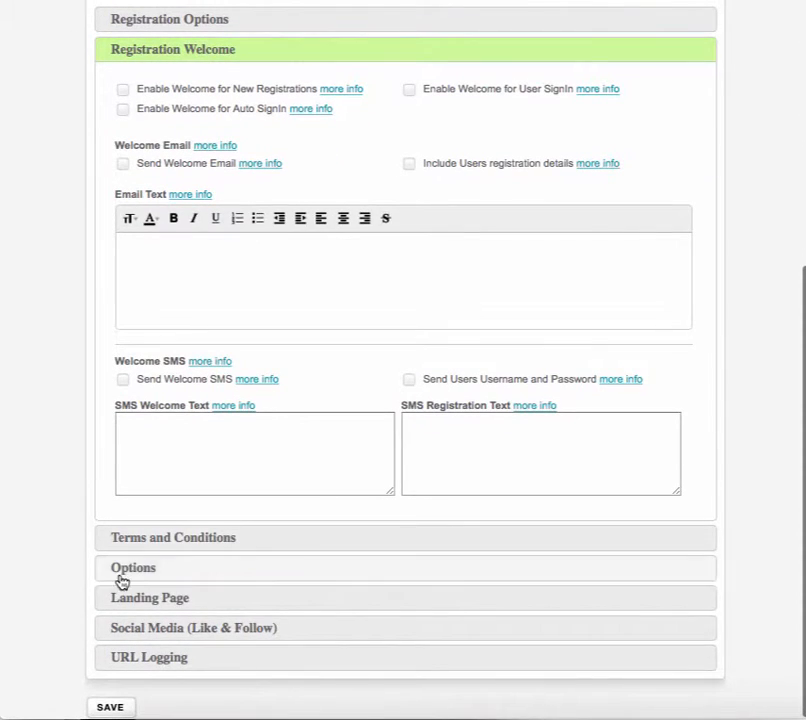
- Review the Social Media (Like & Follow) settings and enable 24/7 URL User Logging for Sonar 2014
left_click(142, 635)
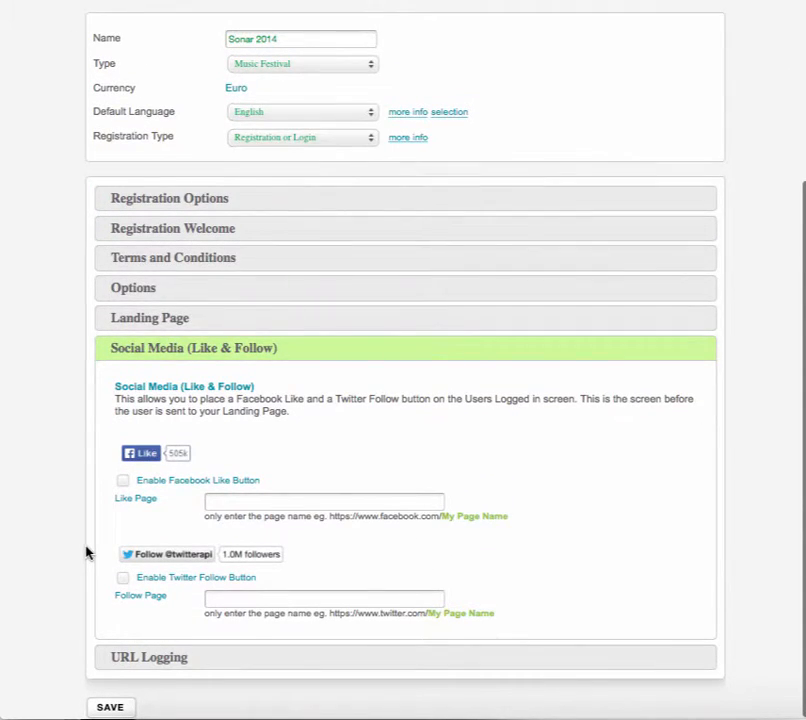
left_click(150, 658)
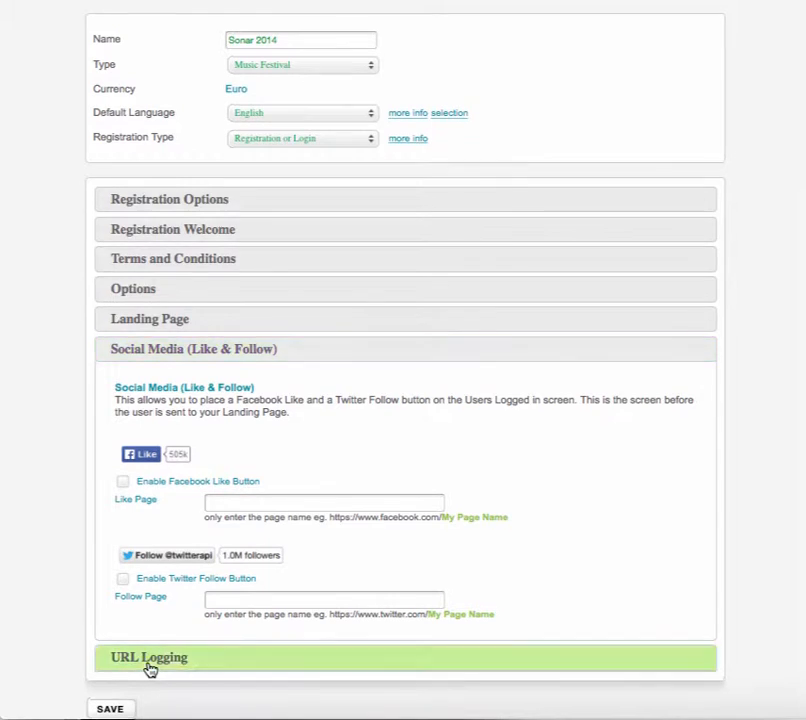
left_click(123, 617)
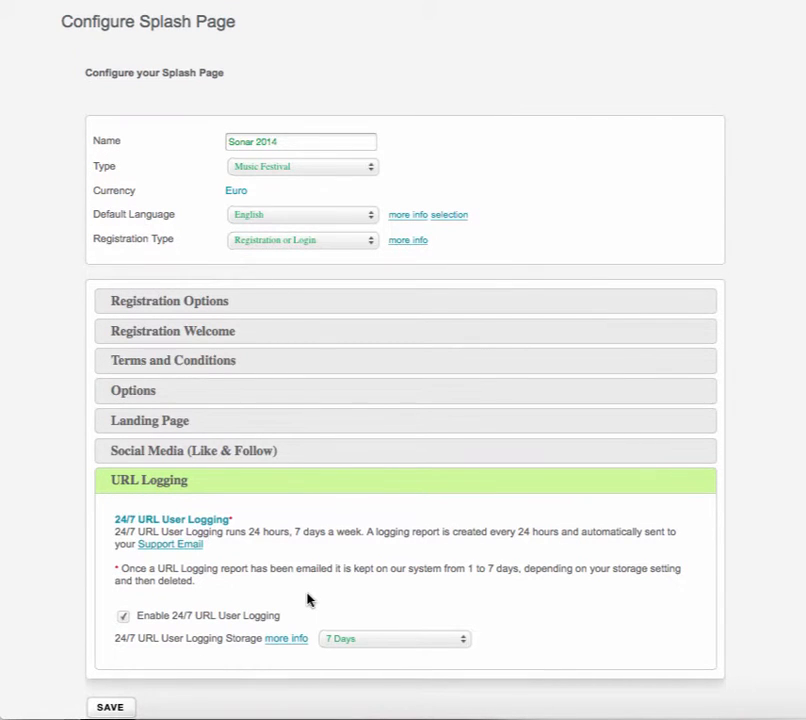
- Return to the splash page list and review the External Splash Page Settings of Sonar 2014
scroll(307, 599, "up", 3)
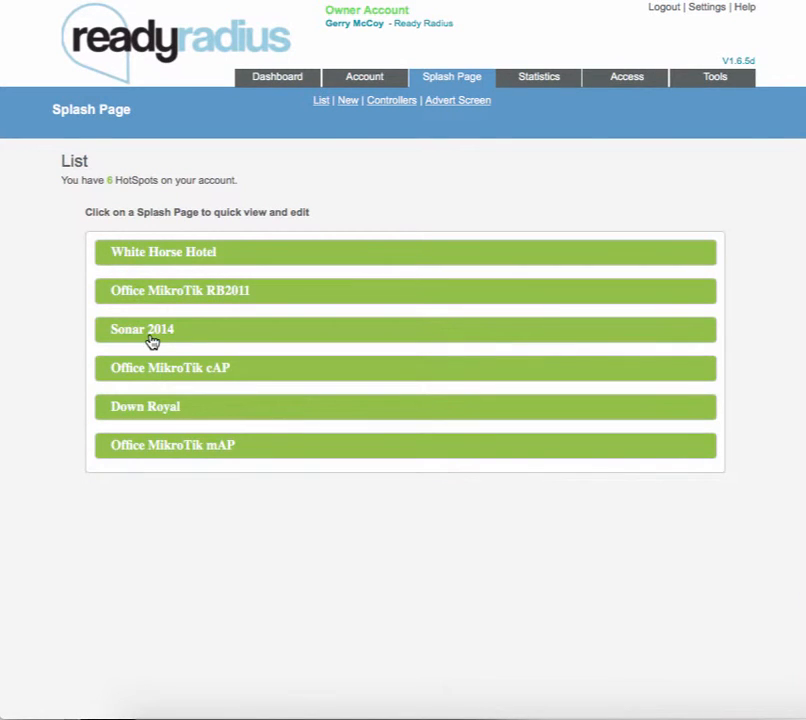
left_click(150, 337)
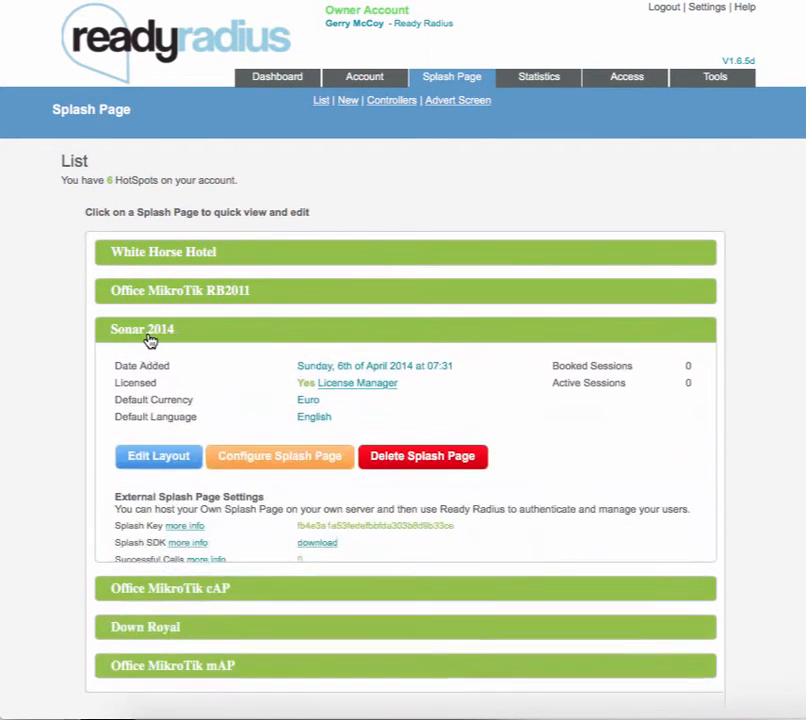
scroll(81, 340, "down", 2)
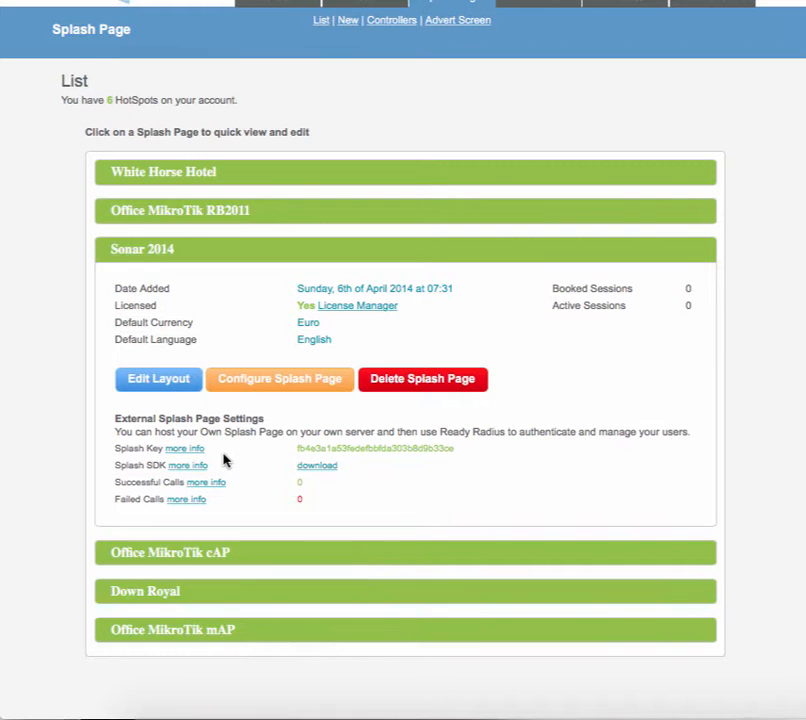
scroll(224, 459, "up", 2)
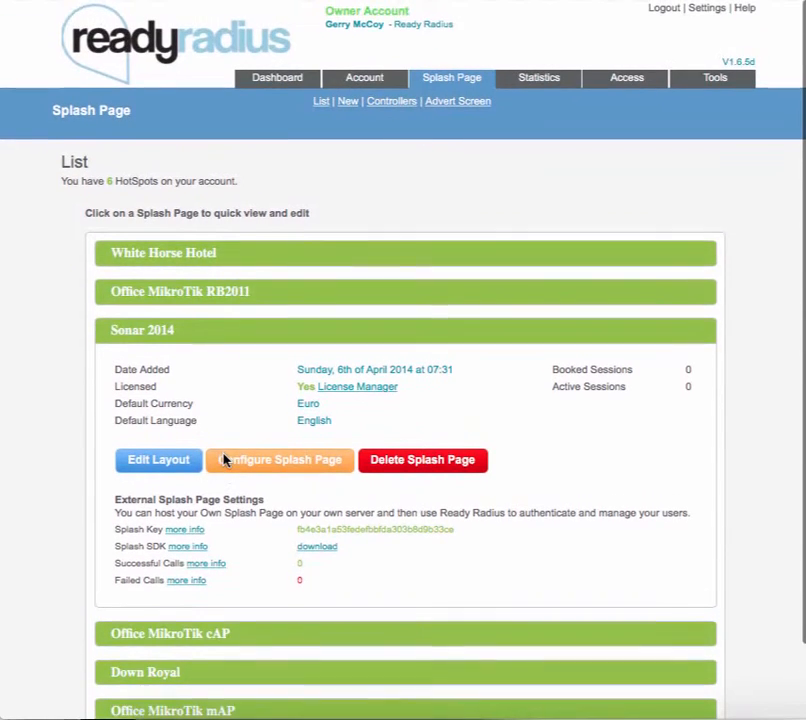